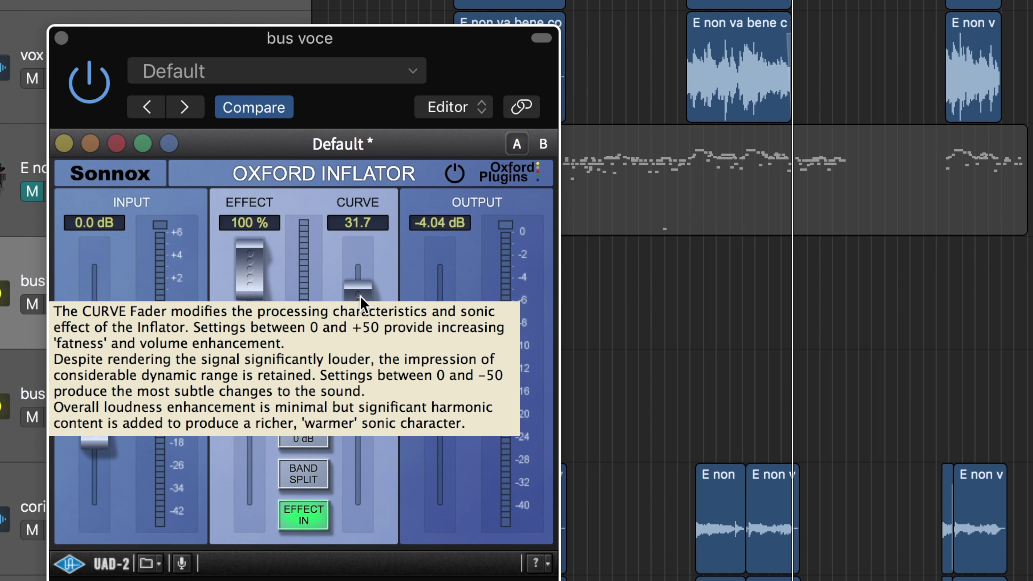
# - Read the built-in descriptions of the Inflator's Clip 0 dB and Band Split options
pyautogui.moveTo(305, 444)
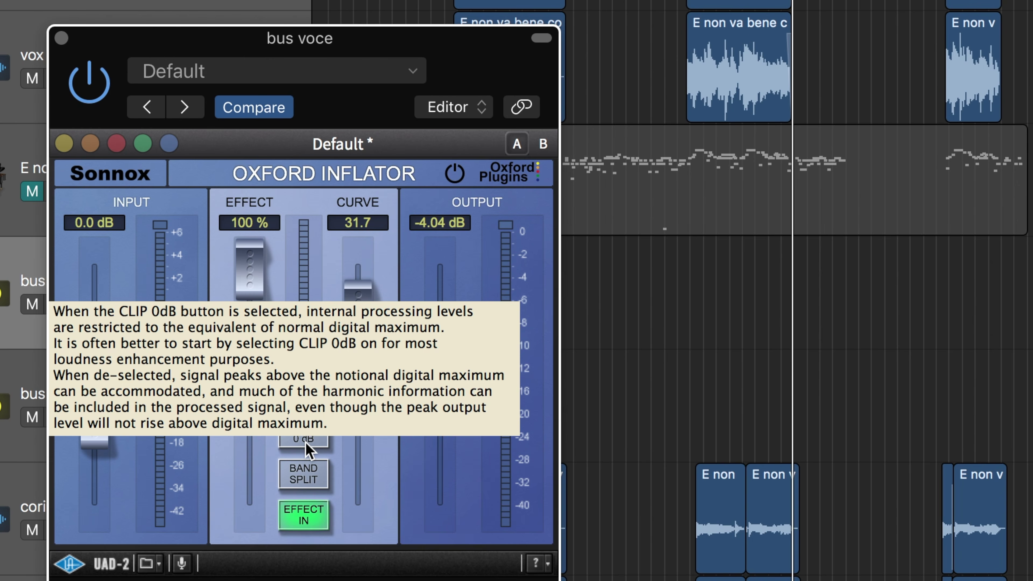
pyautogui.moveTo(306, 475)
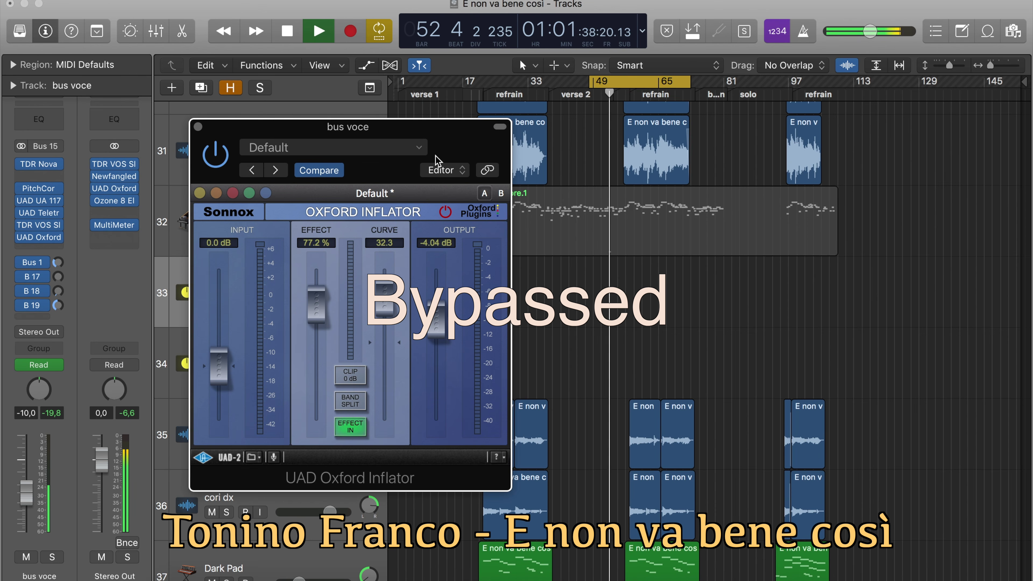
# - Reposition the bus voce Inflator window, take the Inflator out of bypass and restart playback
pyautogui.moveTo(450, 143); pyautogui.dragTo(470, 144)
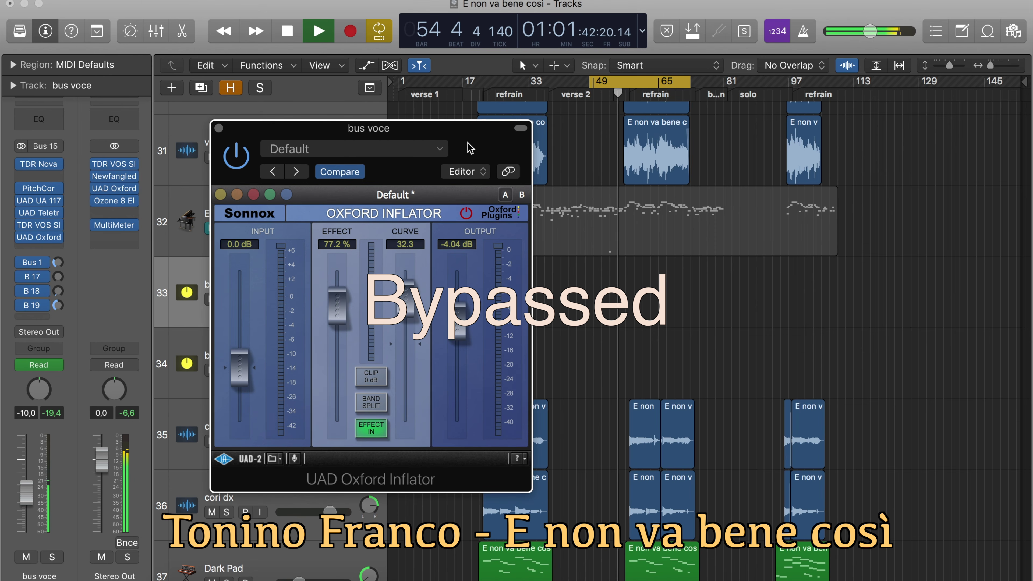
pyautogui.press('space')
pyautogui.click(467, 213)
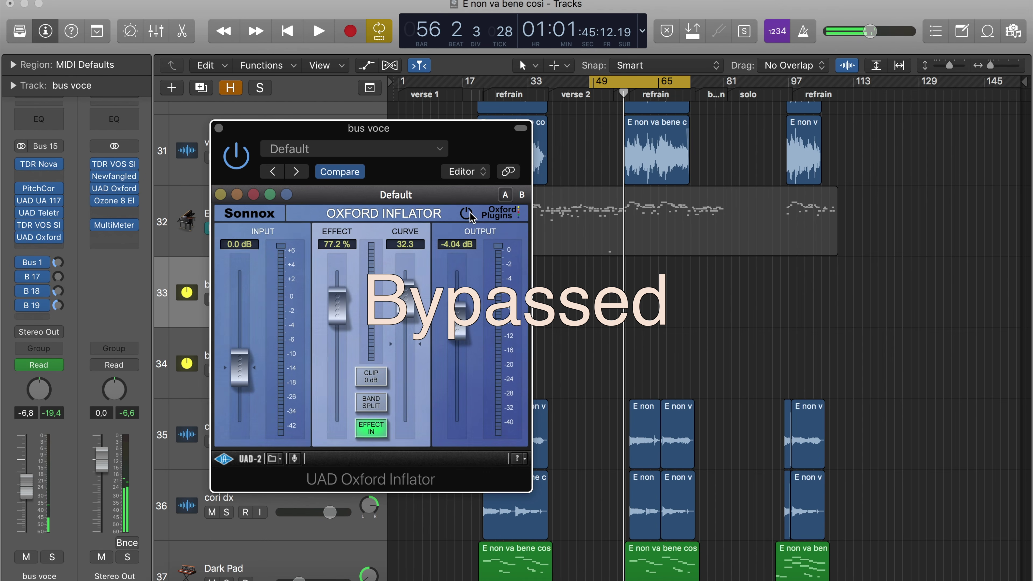
pyautogui.press('space')
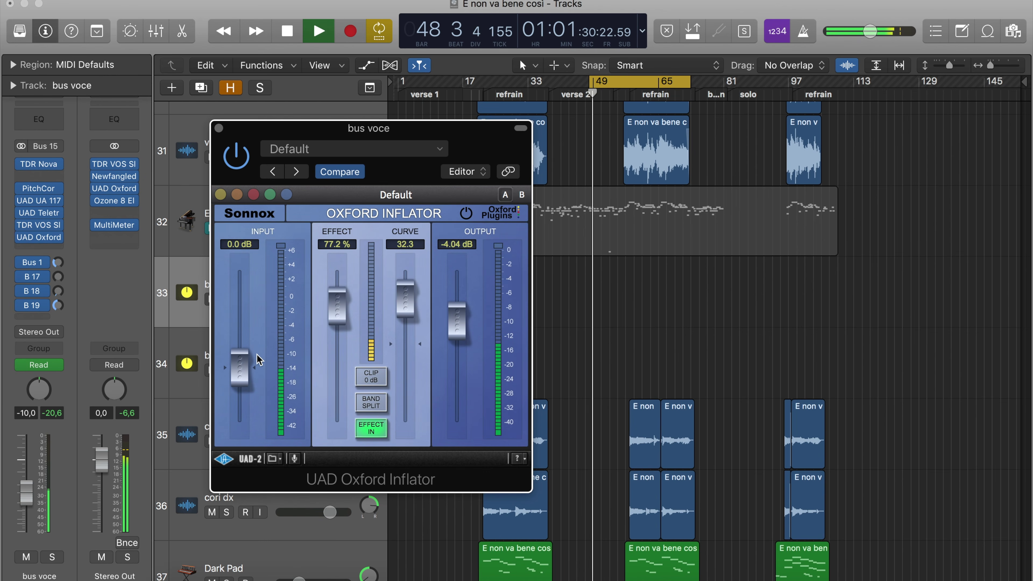
# - Set the bus voce Inflator's Effect to 77.9 % and Curve to 33.2, and restart playback
pyautogui.moveTo(345, 313)
pyautogui.moveTo(344, 313)
pyautogui.mouseDown()
pyautogui.moveTo(342, 287)
pyautogui.moveTo(338, 410)
pyautogui.moveTo(340, 316)
pyautogui.mouseUp()
pyautogui.press(',')
pyautogui.press(',')
pyautogui.press(',')
pyautogui.press(',')
pyautogui.press(',')
pyautogui.press(',')
pyautogui.press(',')
pyautogui.press(',')
pyautogui.press(',')
pyautogui.moveTo(415, 302)
pyautogui.mouseDown()
pyautogui.moveTo(410, 275)
pyautogui.moveTo(406, 425)
pyautogui.moveTo(400, 301)
pyautogui.mouseUp()
pyautogui.press('space')
pyautogui.press('space')
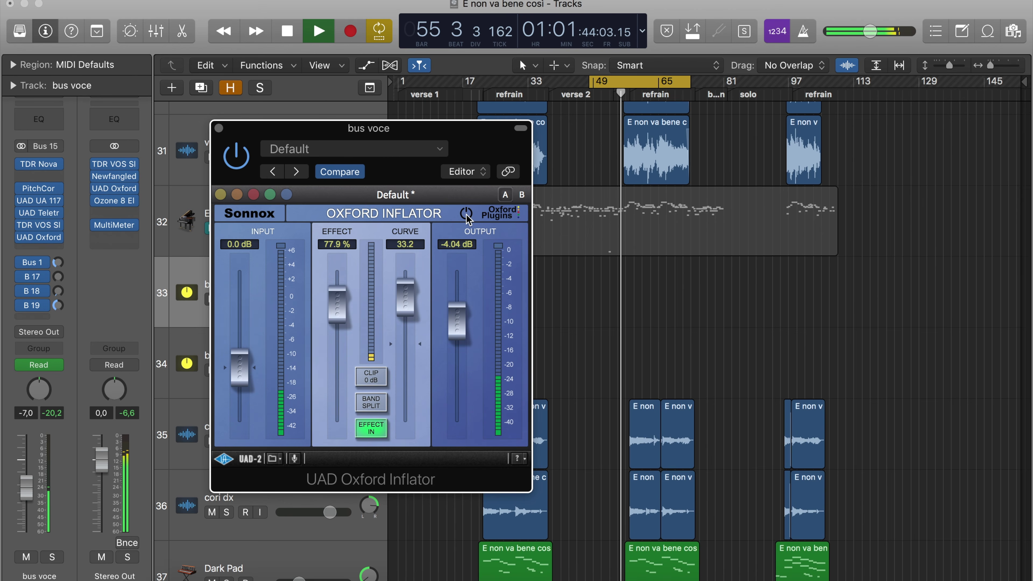
# - Set the vocal Inflator's Effect to 82.4 % and Curve to 45.3, and compare the sound with bypass
pyautogui.moveTo(336, 303)
pyautogui.mouseDown()
pyautogui.moveTo(335, 271)
pyautogui.moveTo(341, 395)
pyautogui.moveTo(330, 296)
pyautogui.mouseUp()
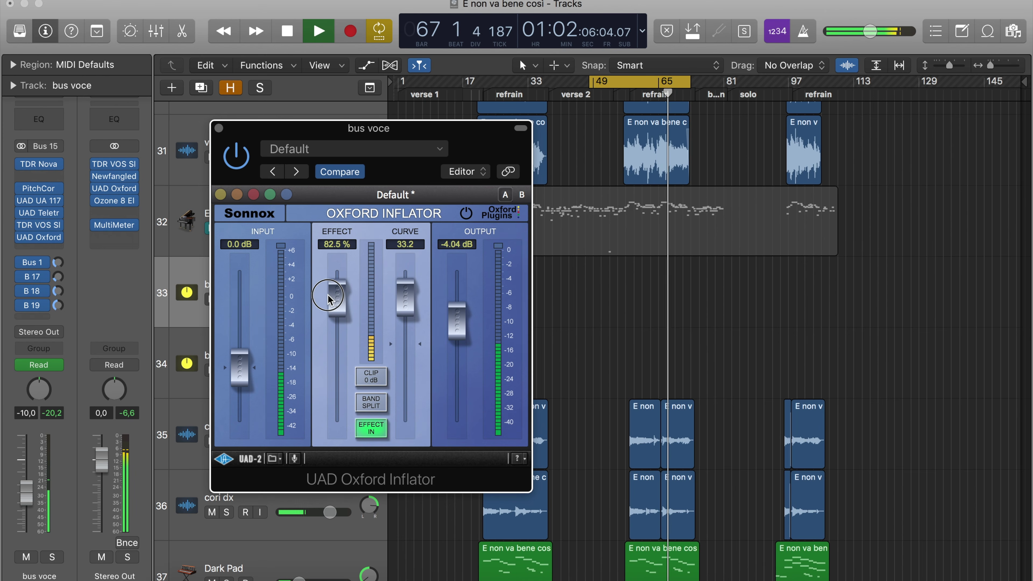
pyautogui.moveTo(403, 314); pyautogui.dragTo(402, 287)
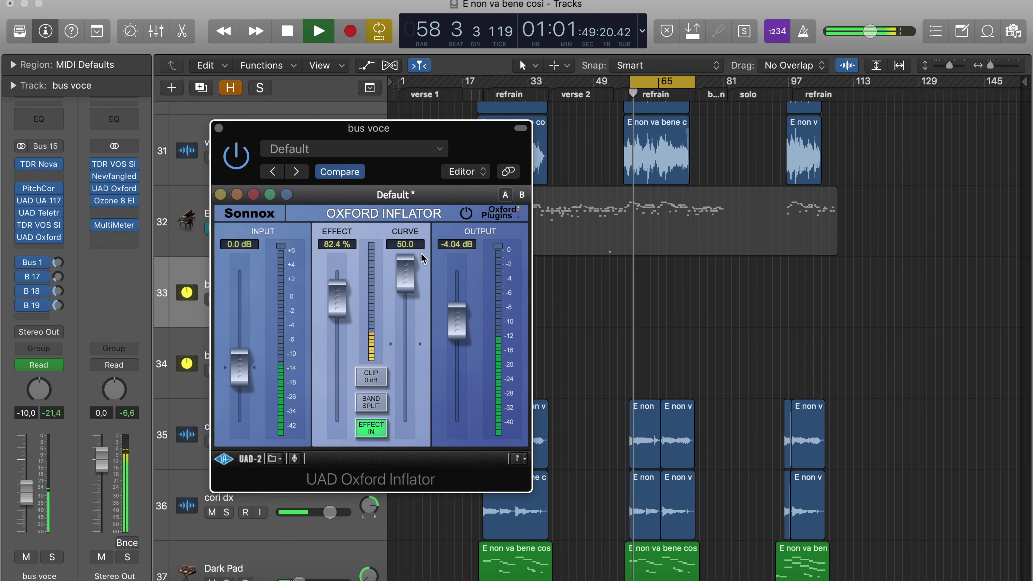
pyautogui.moveTo(414, 268); pyautogui.dragTo(414, 274)
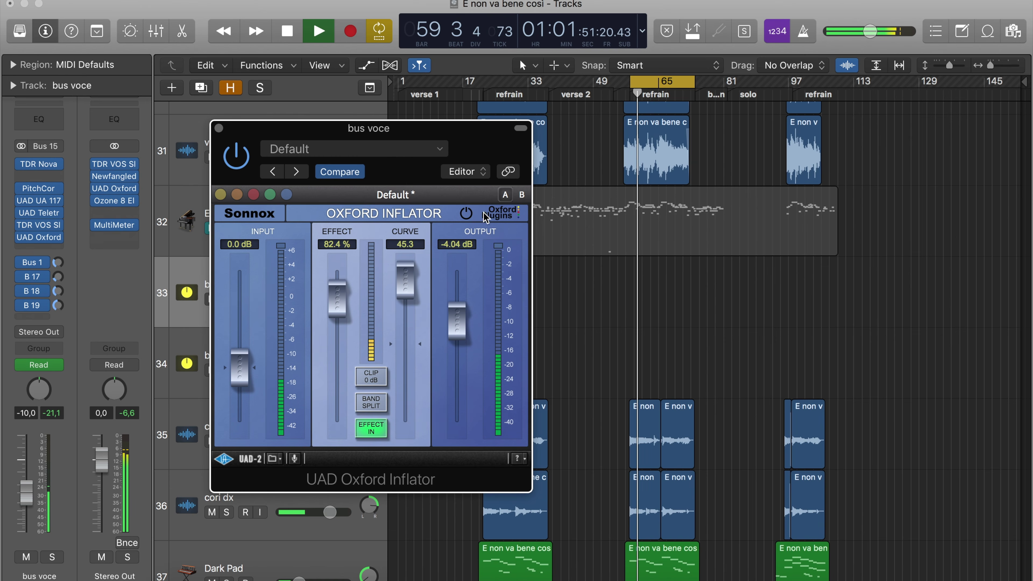
pyautogui.click(466, 214)
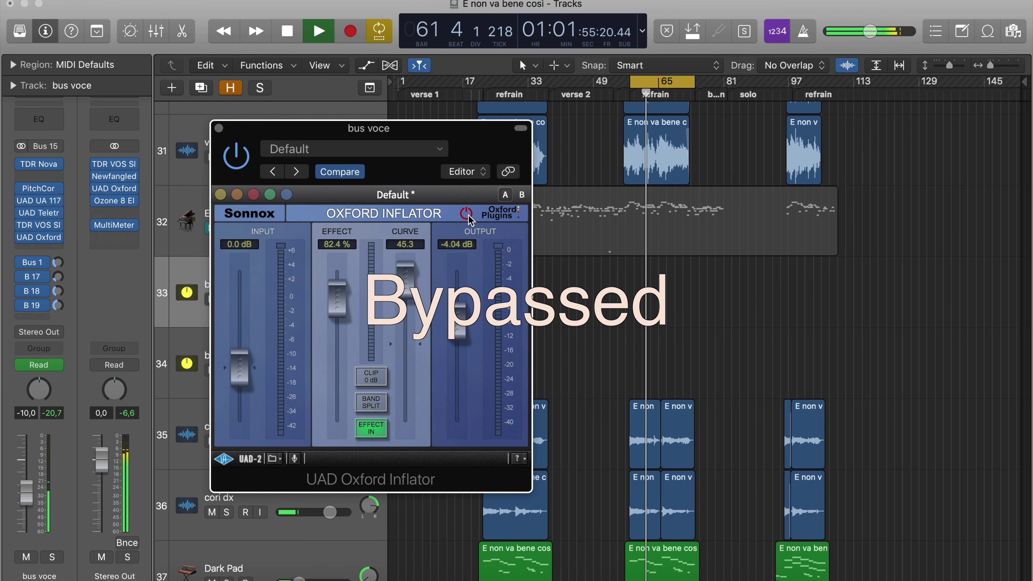
pyautogui.click(466, 213)
# - Lower the vocal Inflator's Curve to 13.5 and compare the processed voice with the bypassed one
pyautogui.moveTo(412, 281); pyautogui.dragTo(407, 327)
pyautogui.click(466, 213)
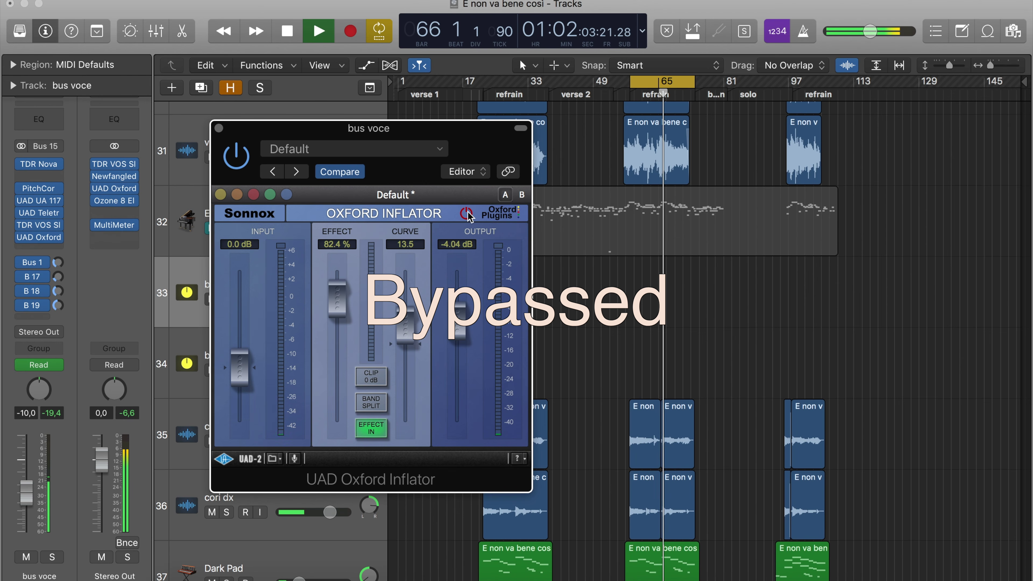
pyautogui.click(466, 214)
# - Set the vocal Inflator's Curve to 49.7 and Effect to 51.3 %, and compare the result with bypass
pyautogui.click(410, 318)
pyautogui.moveTo(410, 319); pyautogui.dragTo(405, 273)
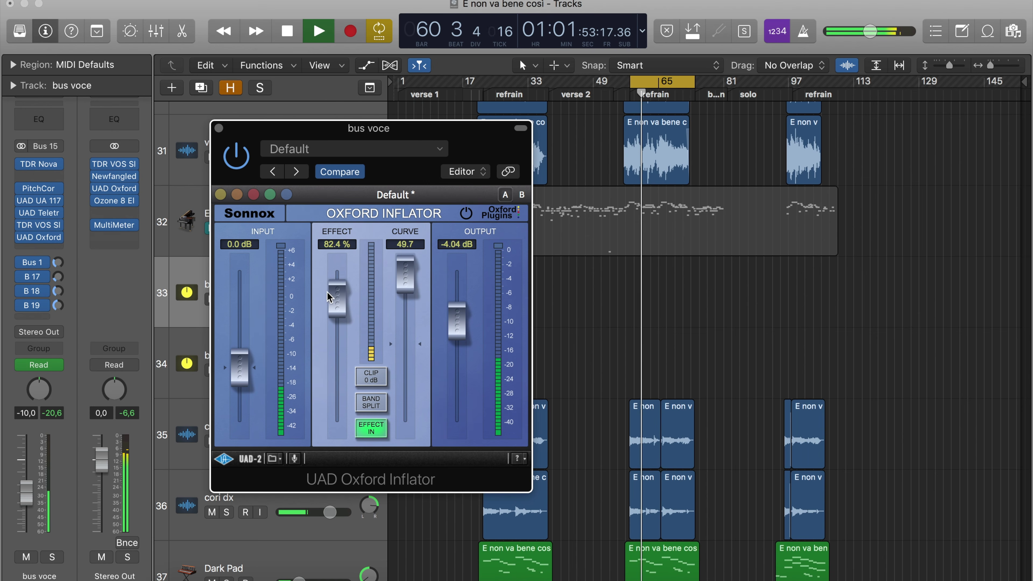
pyautogui.moveTo(337, 300); pyautogui.dragTo(337, 344)
pyautogui.click(464, 216)
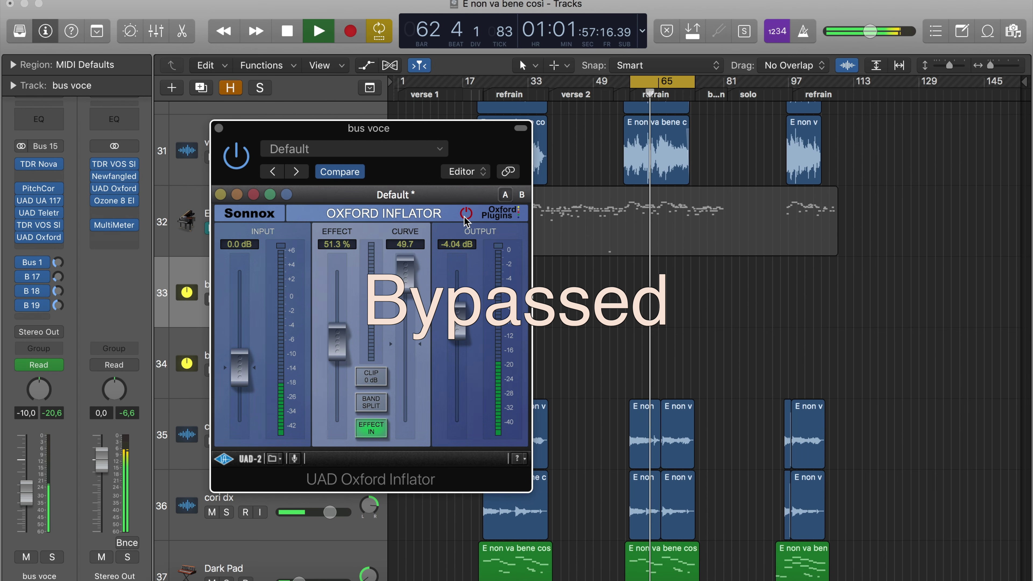
pyautogui.click(465, 217)
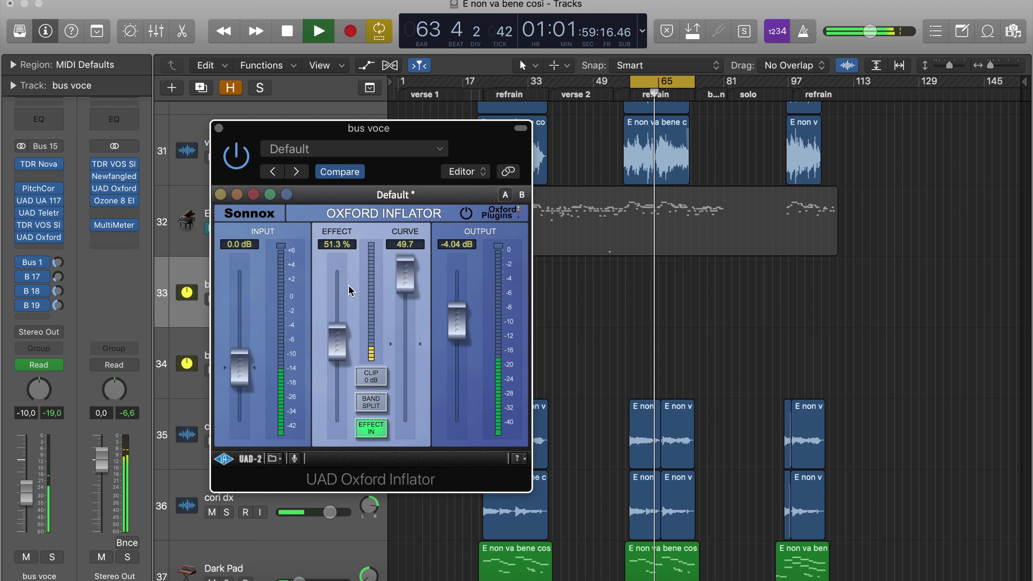
# - Set the vocal Inflator's Effect to 100 % and its Curve to 31.7
pyautogui.moveTo(411, 277); pyautogui.dragTo(411, 313)
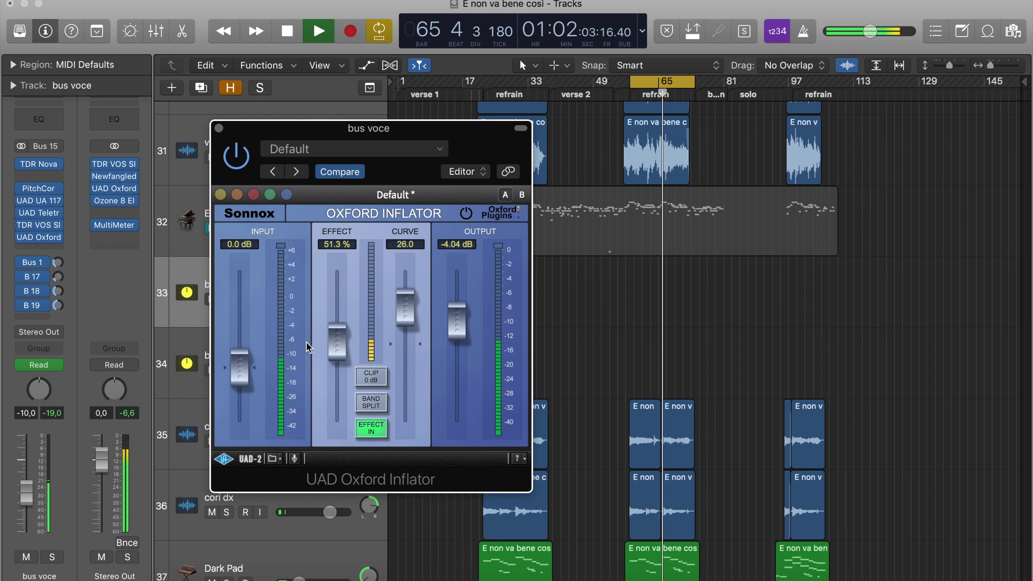
pyautogui.moveTo(330, 345); pyautogui.dragTo(330, 259)
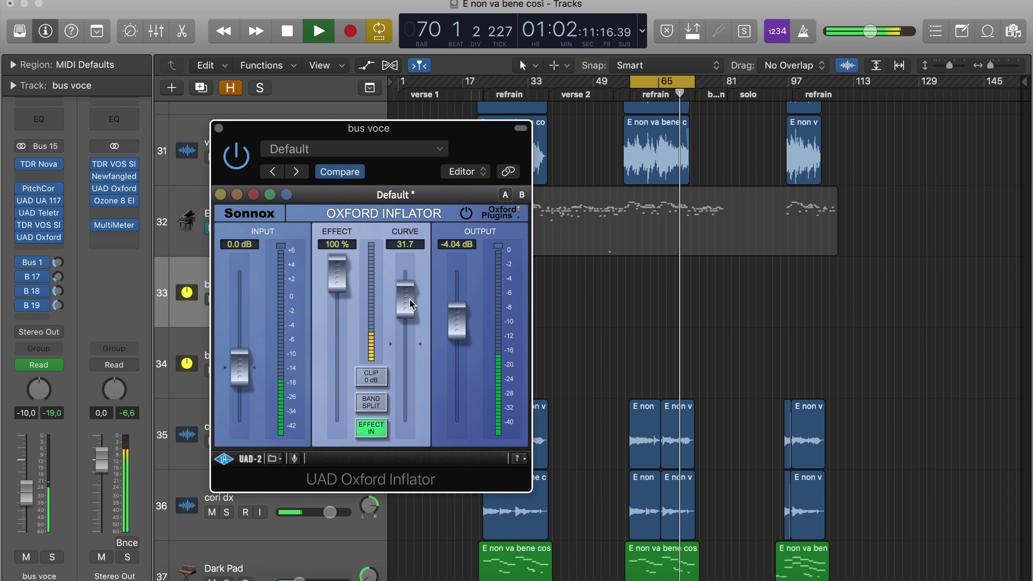
pyautogui.moveTo(410, 303)
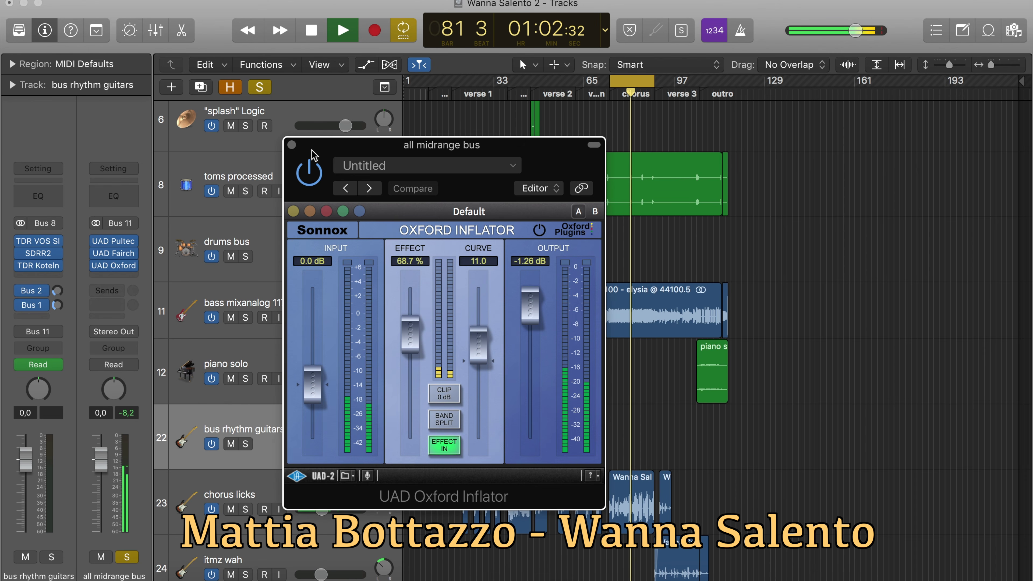
# - Show the channel strips of the drums bus, the mixanalog bass and the bus rhythm guitars tracks in turn
pyautogui.click(242, 239)
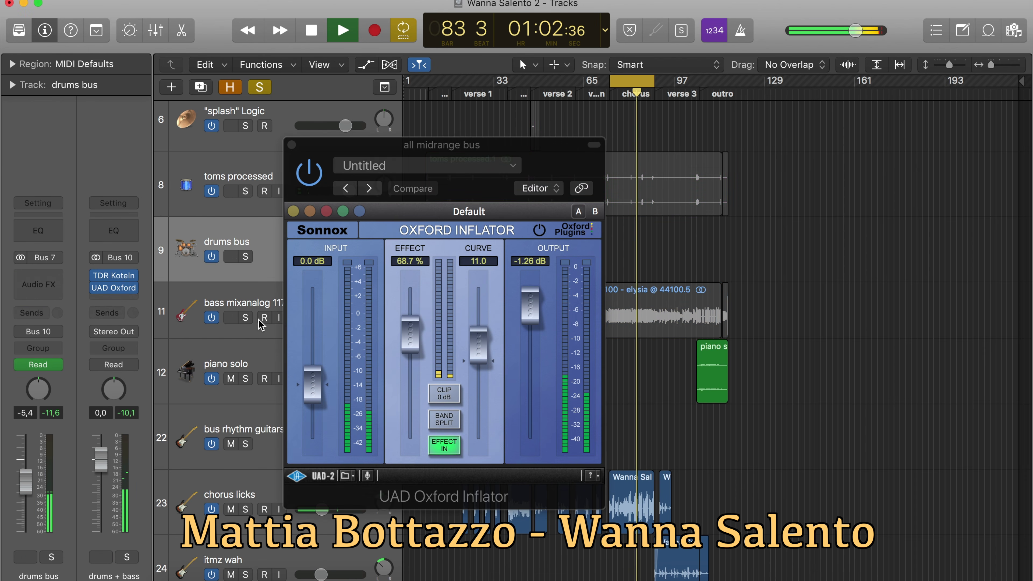
pyautogui.click(258, 303)
pyautogui.click(251, 425)
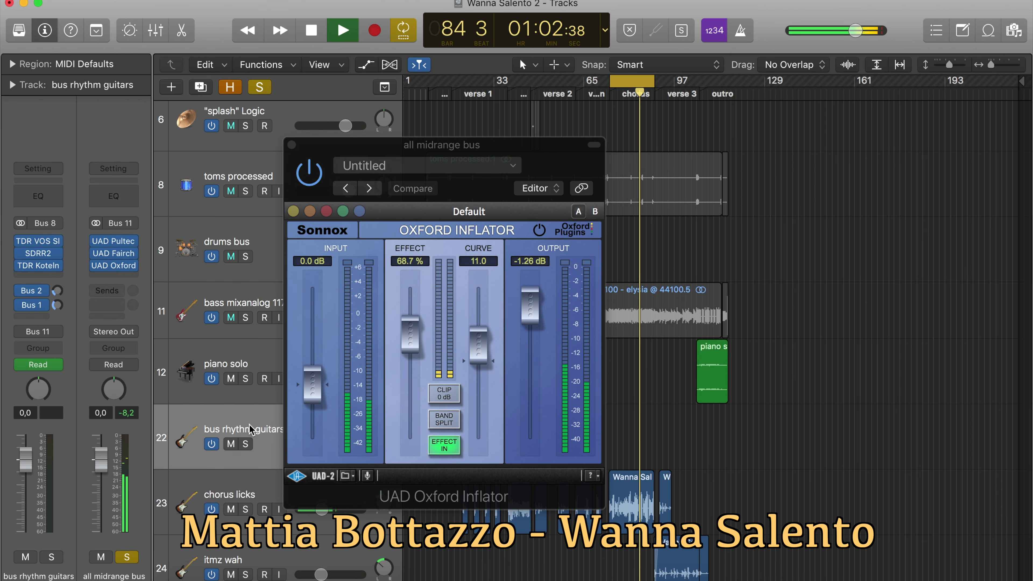
# - Compare the all midrange bus with the Inflator active and bypassed during playback of the chorus
pyautogui.click(538, 230)
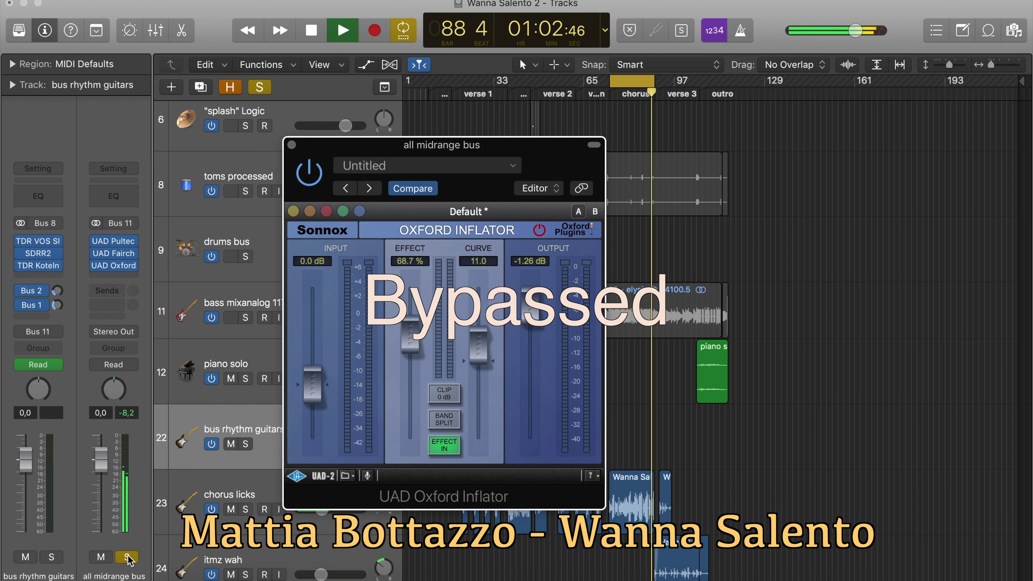
pyautogui.click(538, 230)
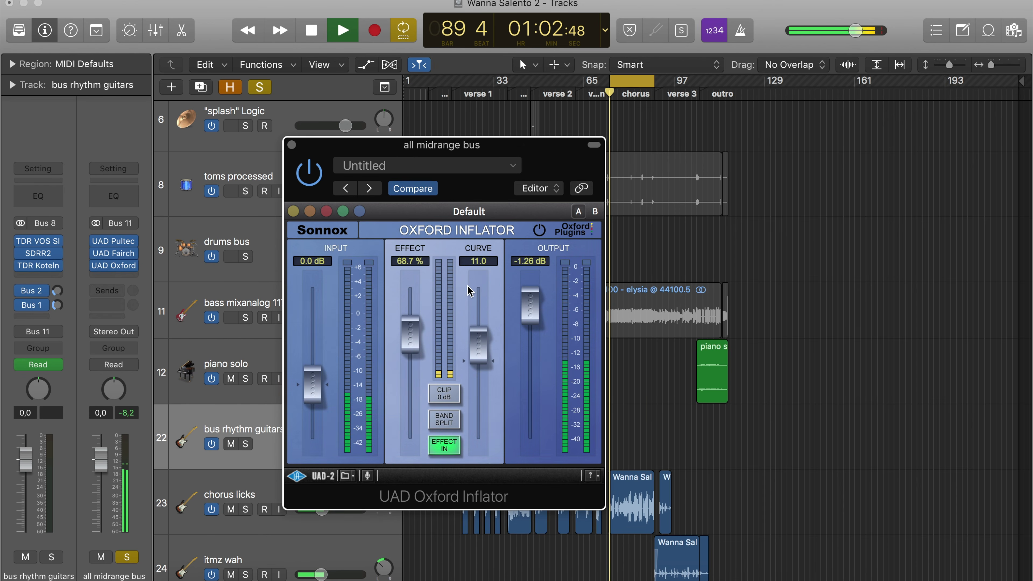
pyautogui.click(539, 231)
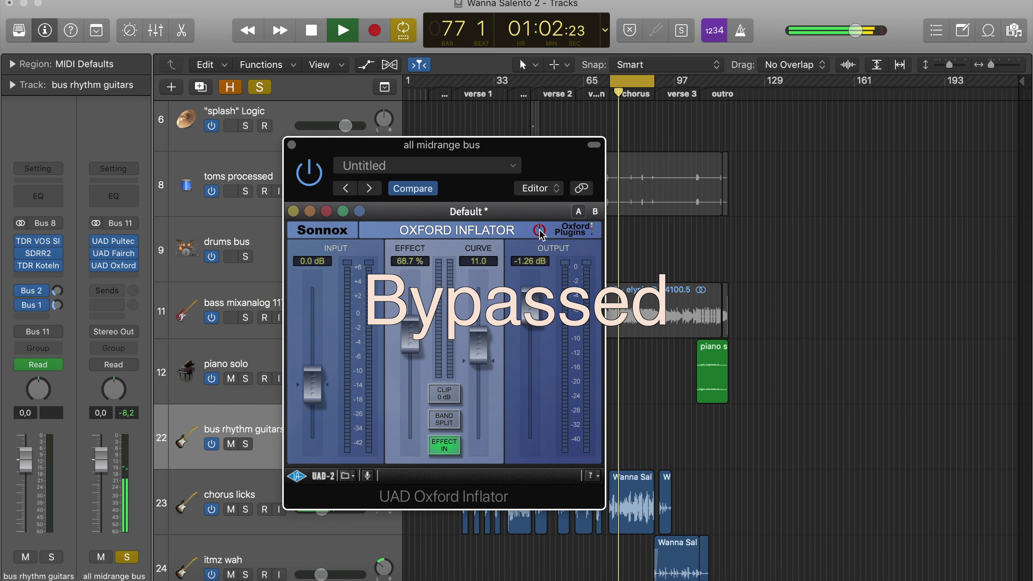
pyautogui.click(539, 231)
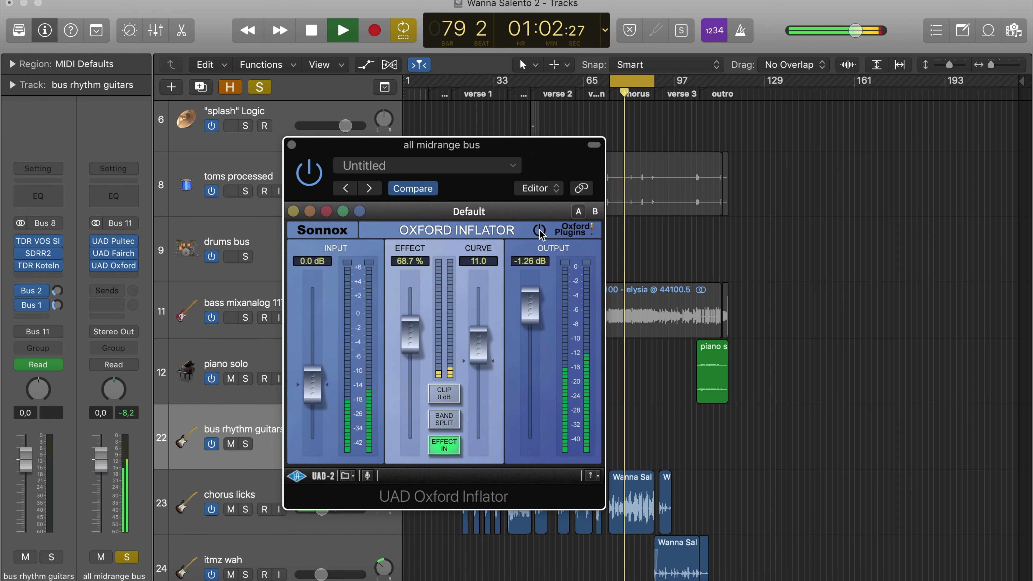
pyautogui.click(539, 232)
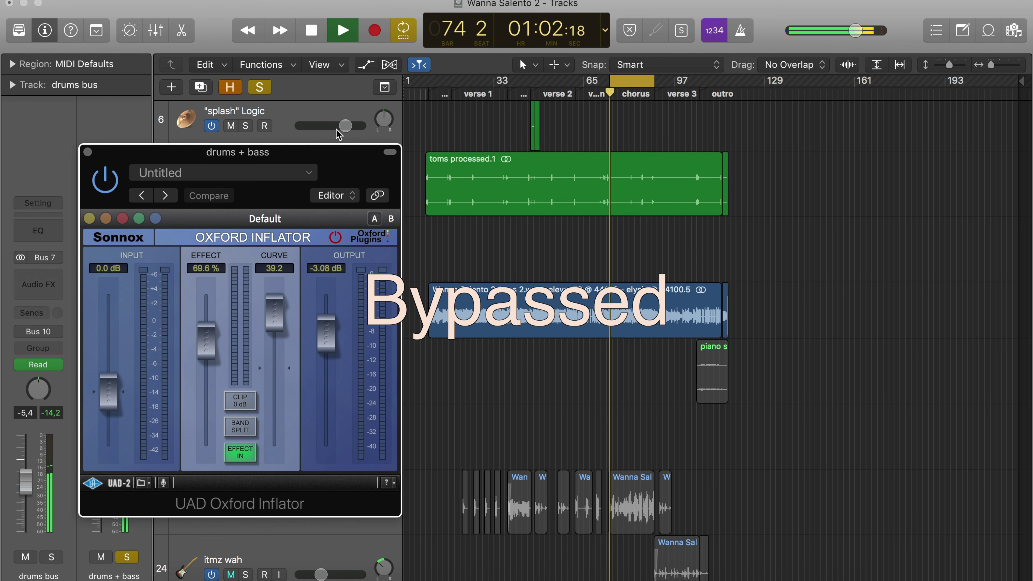
# - Move the drums + bass Inflator window aside and take the Inflator out of bypass
pyautogui.moveTo(333, 168); pyautogui.dragTo(408, 184)
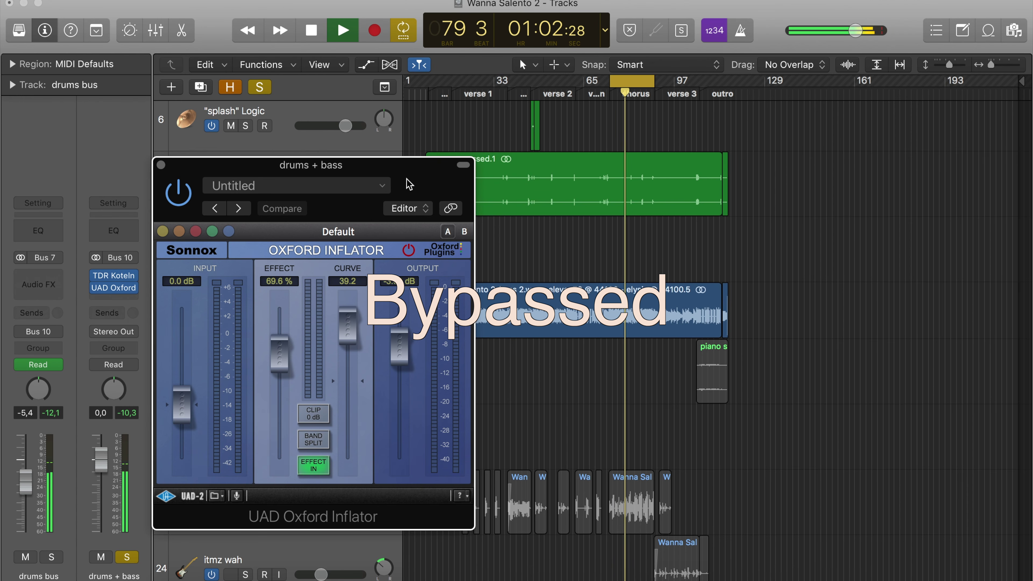
pyautogui.moveTo(404, 179); pyautogui.dragTo(421, 179)
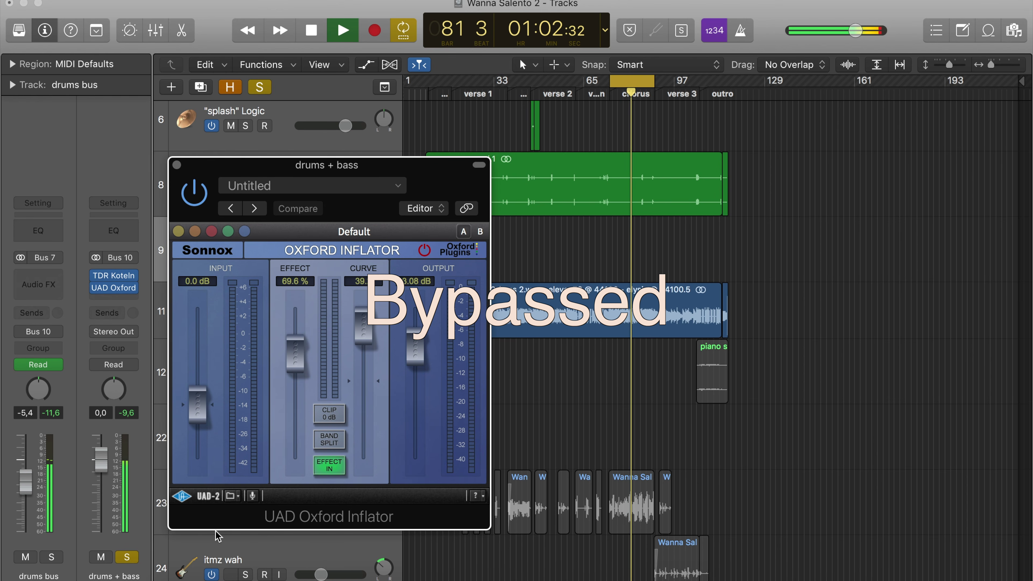
pyautogui.click(424, 252)
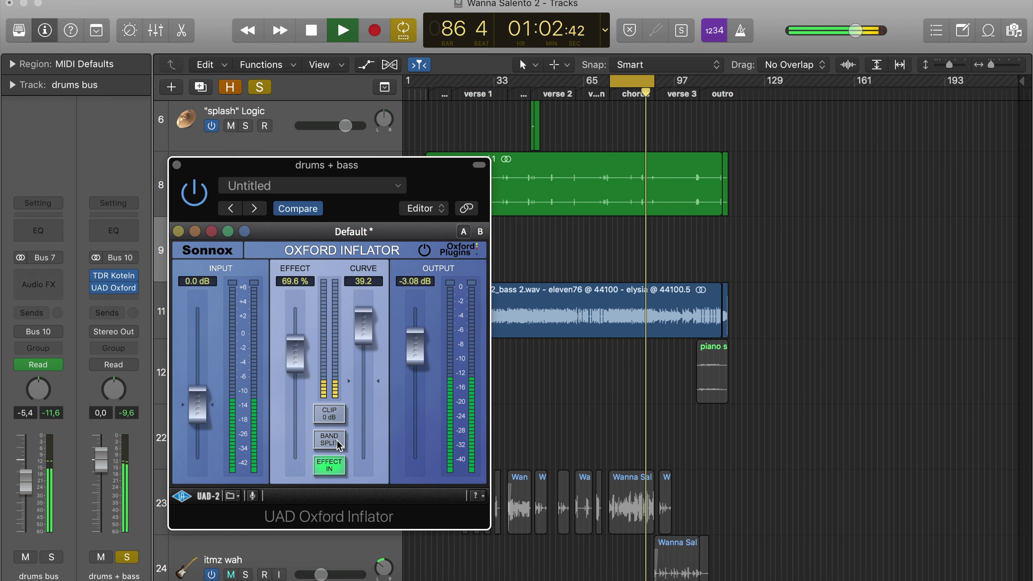
# - Turn on Band Split in the drums + bass Inflator and compare the processed sound with bypass
pyautogui.moveTo(338, 444)
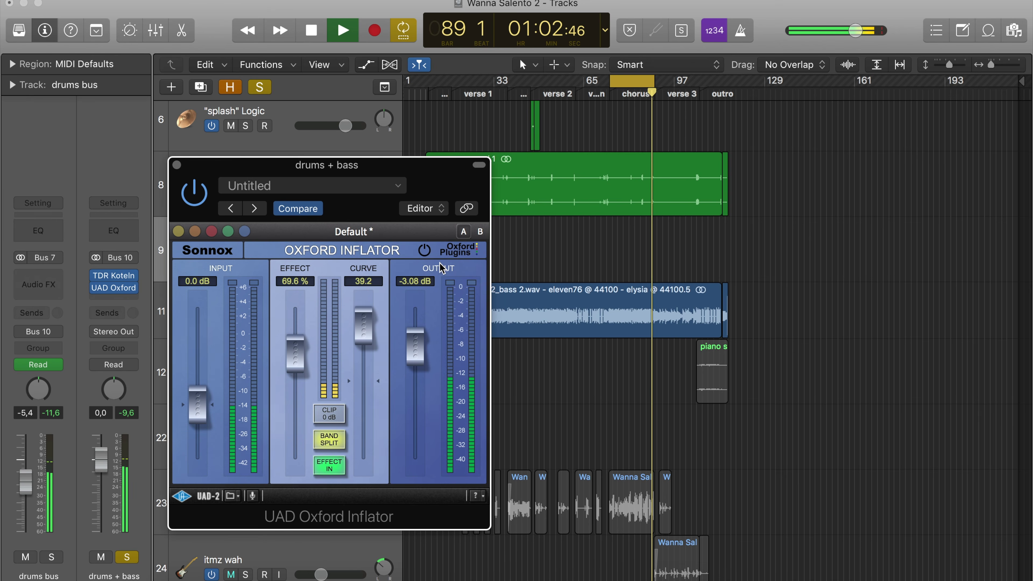
pyautogui.click(425, 250)
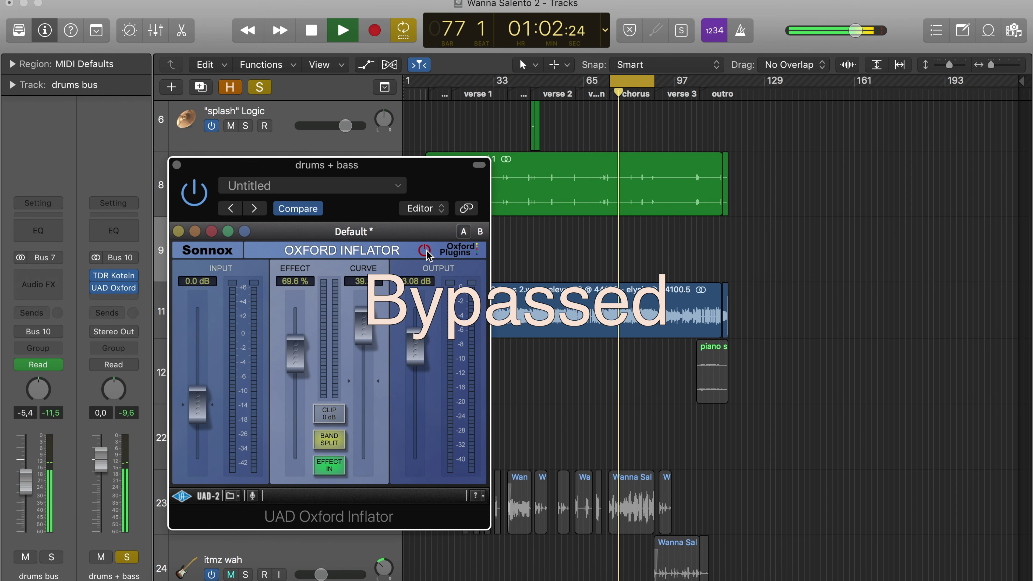
pyautogui.click(425, 250)
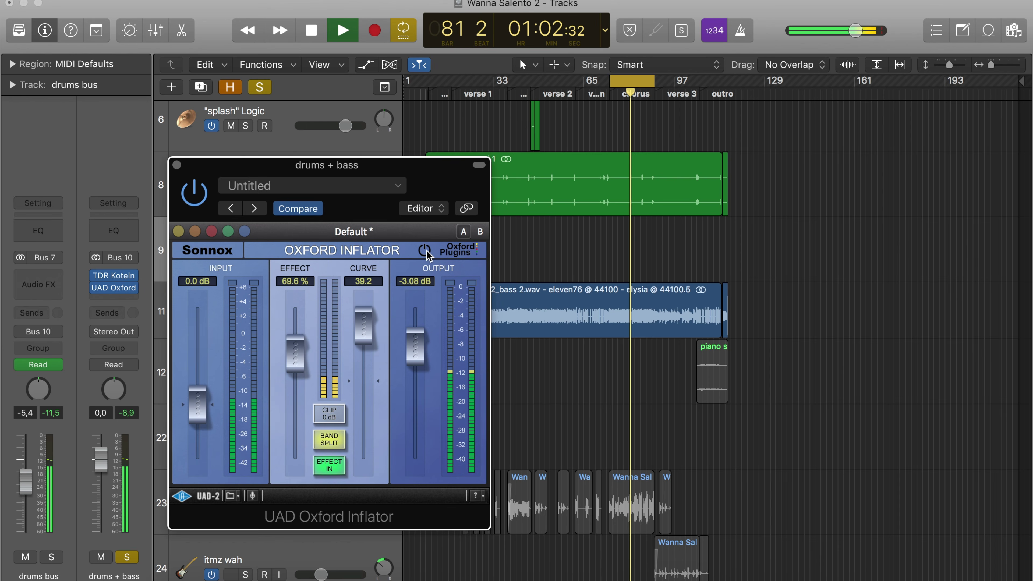
pyautogui.press('space')
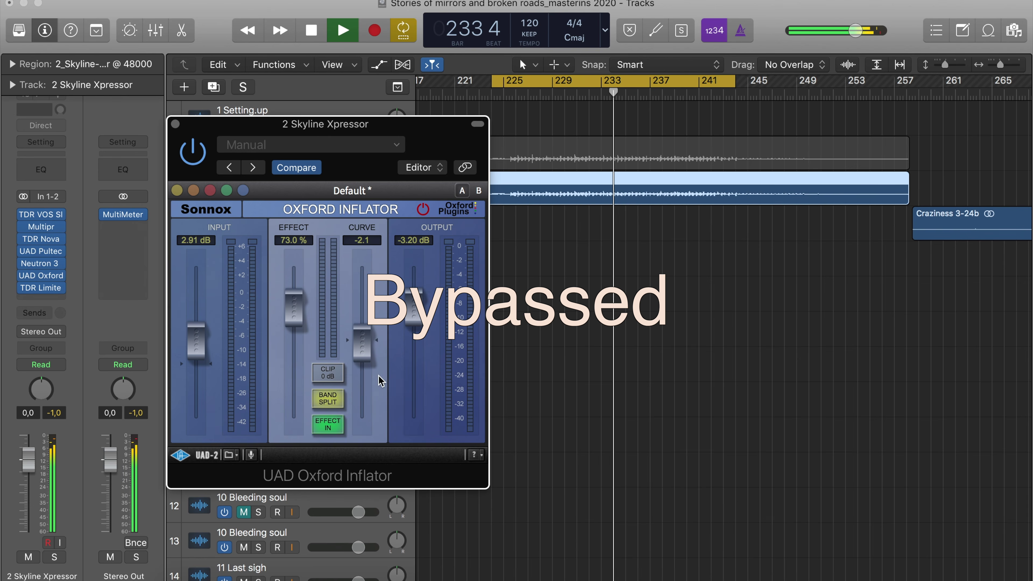
# - Activate the Inflator on 2 Skyline Xpressor and compare Band Split on and off, finishing with it off
pyautogui.click(424, 211)
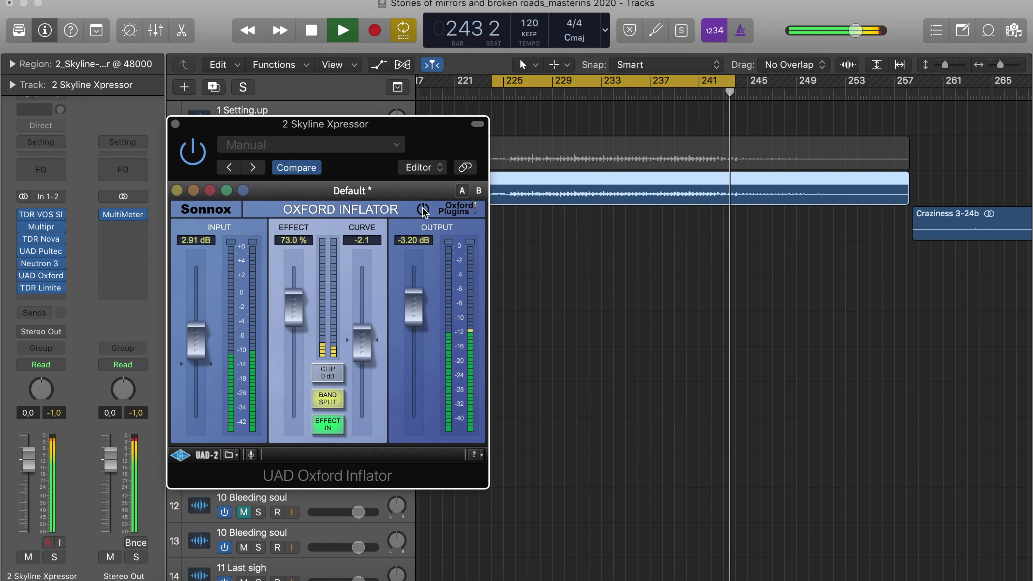
pyautogui.click(327, 401)
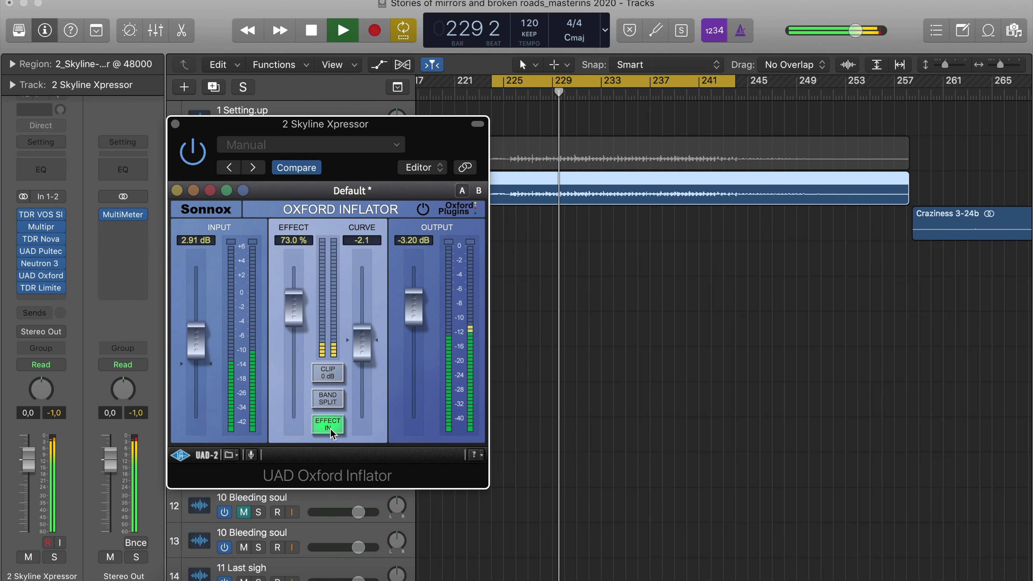
pyautogui.click(328, 399)
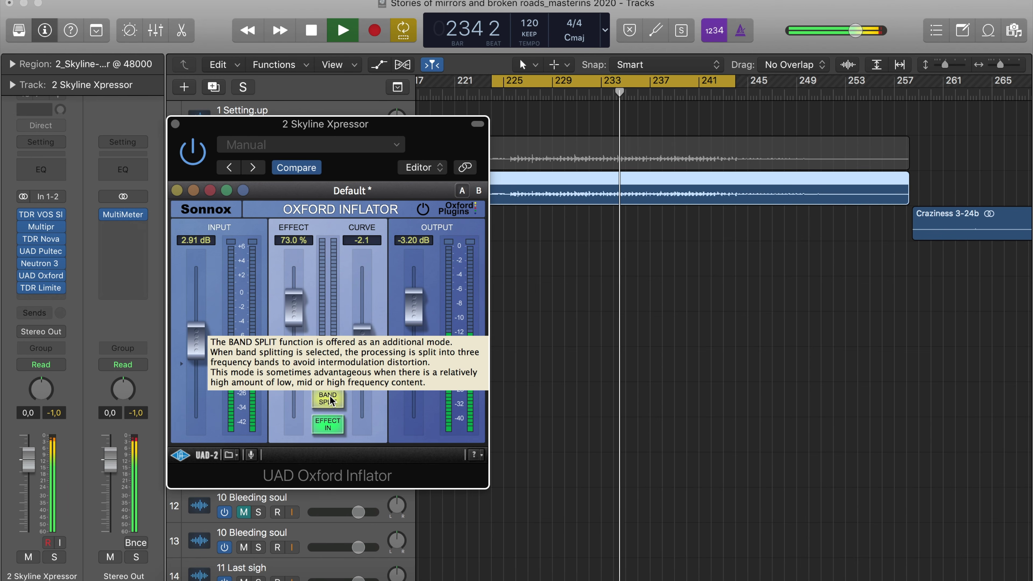
pyautogui.click(328, 398)
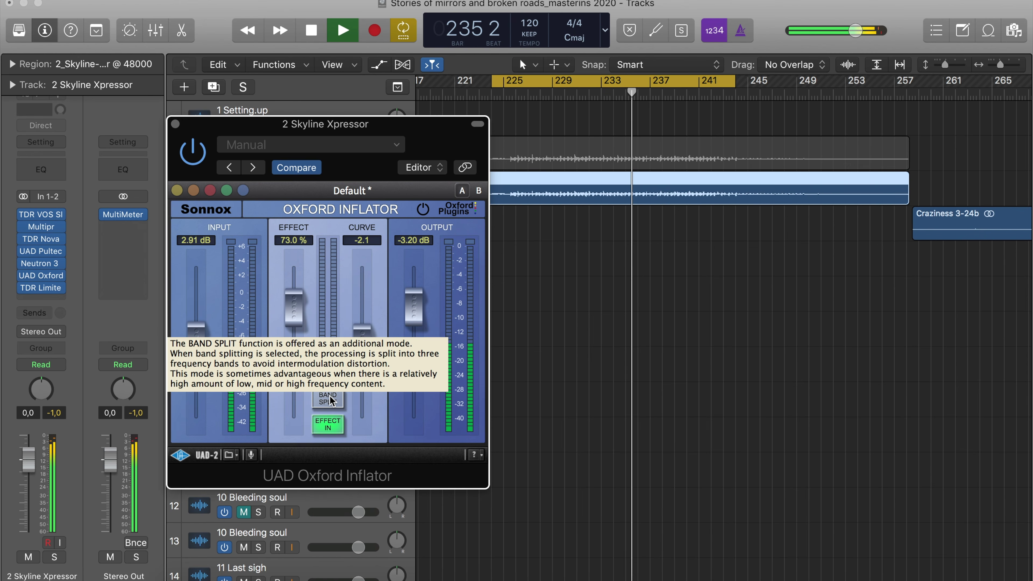
# - Turn on Band Split in the 2 Skyline Xpressor Inflator and bypass the plug-in to hear the unprocessed master
pyautogui.click(329, 399)
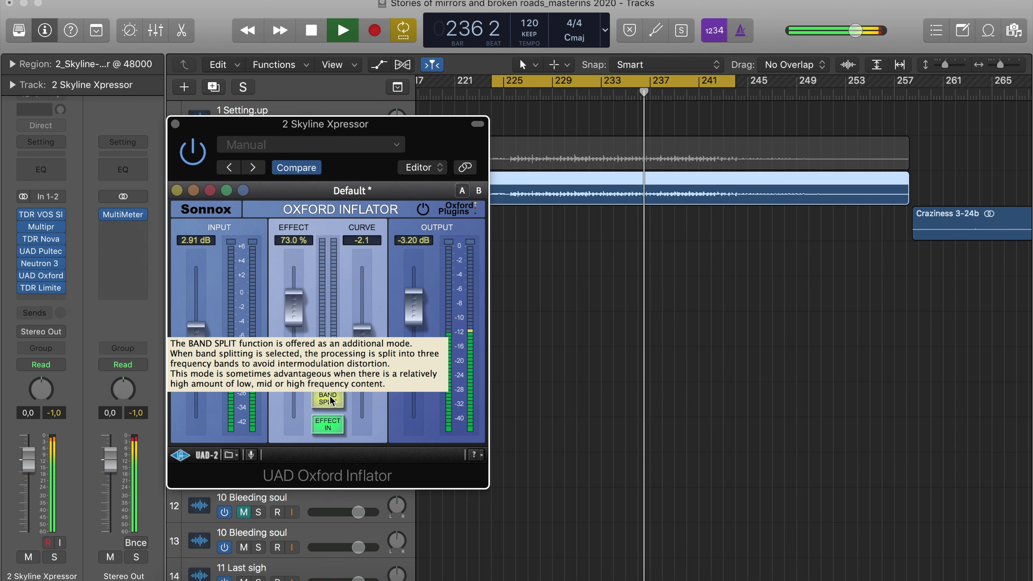
pyautogui.click(423, 209)
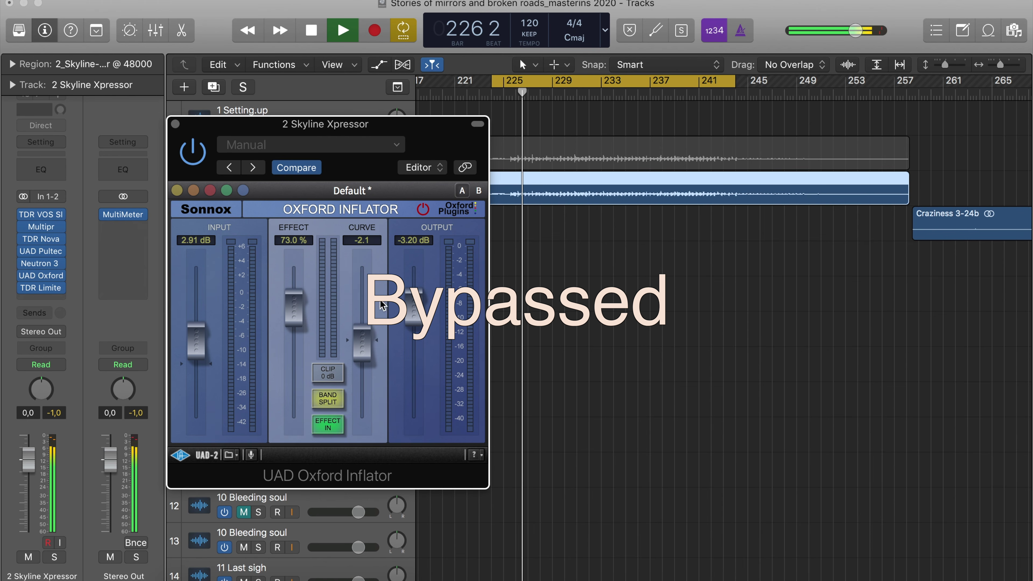
# - Lower the Inflator's Curve to -49.5 and compare the processed master with bypass, finishing with the plug-in active
pyautogui.moveTo(365, 337); pyautogui.dragTo(363, 421)
pyautogui.click(423, 211)
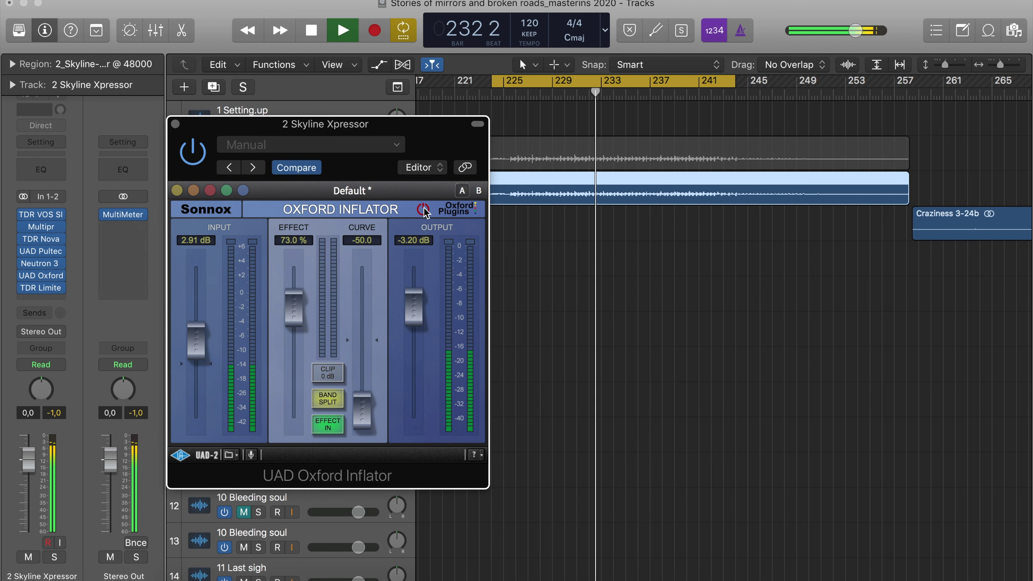
pyautogui.click(422, 211)
pyautogui.moveTo(360, 412); pyautogui.dragTo(360, 411)
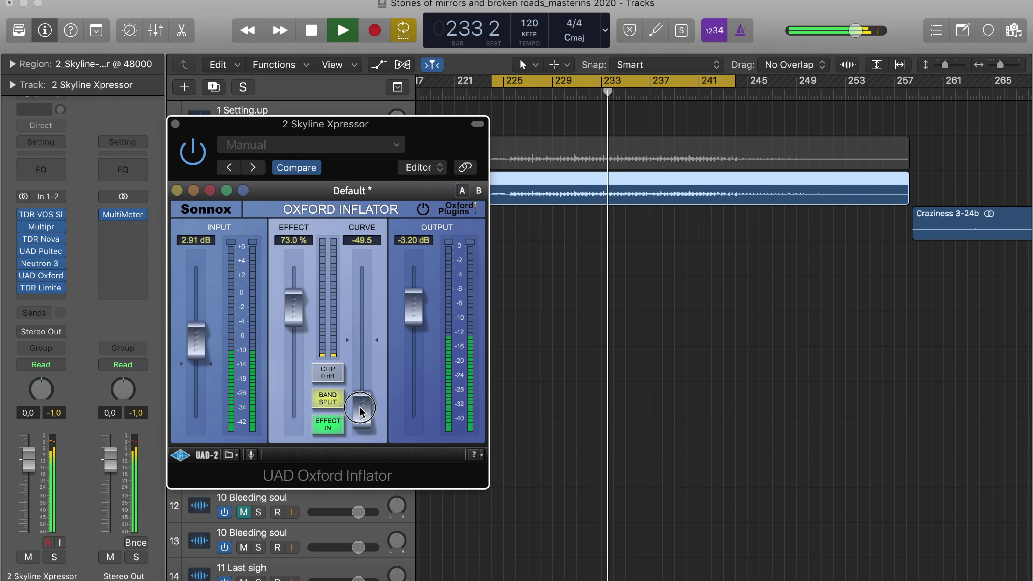
pyautogui.click(427, 210)
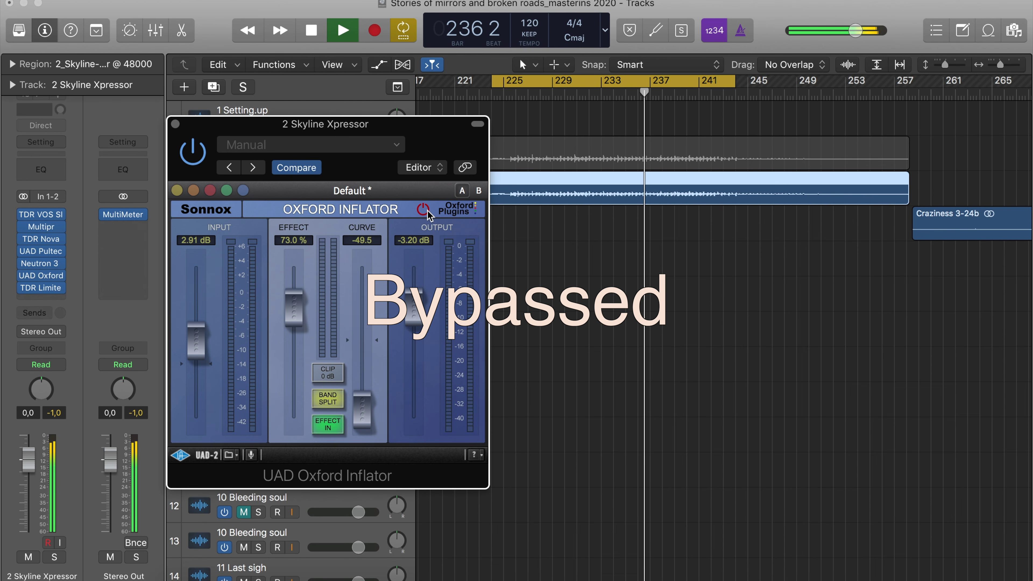
pyautogui.click(426, 210)
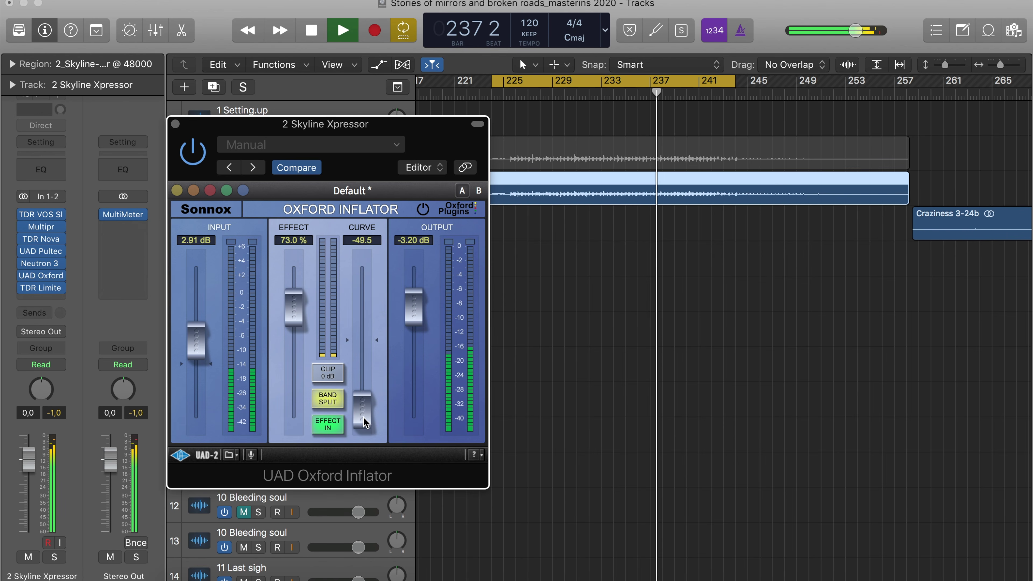
# - Raise the Curve to 50.0, settle it at 16.5, and compare an Effect of 100 % with bypass
pyautogui.moveTo(364, 419); pyautogui.dragTo(369, 260)
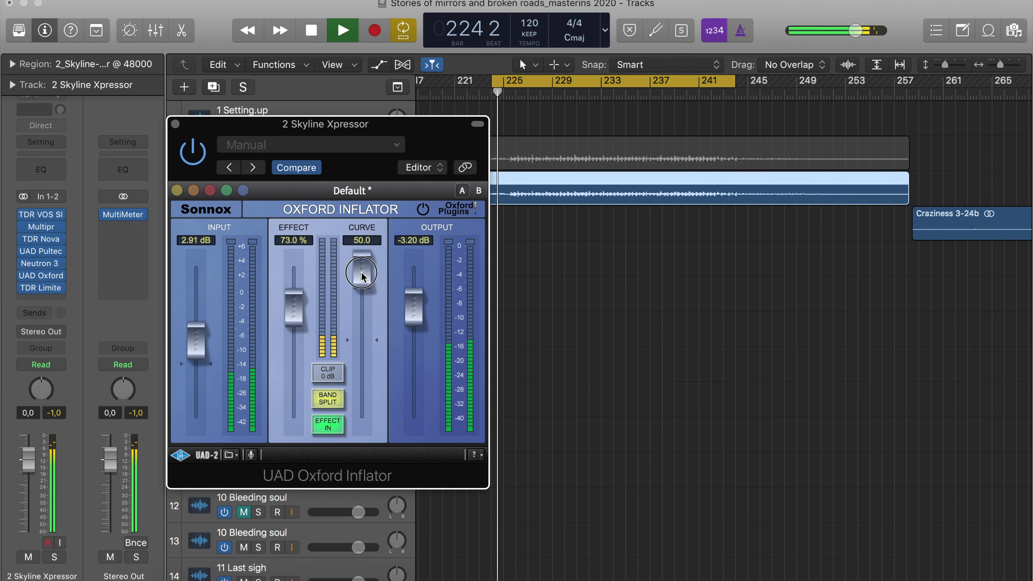
pyautogui.moveTo(361, 277); pyautogui.dragTo(356, 328)
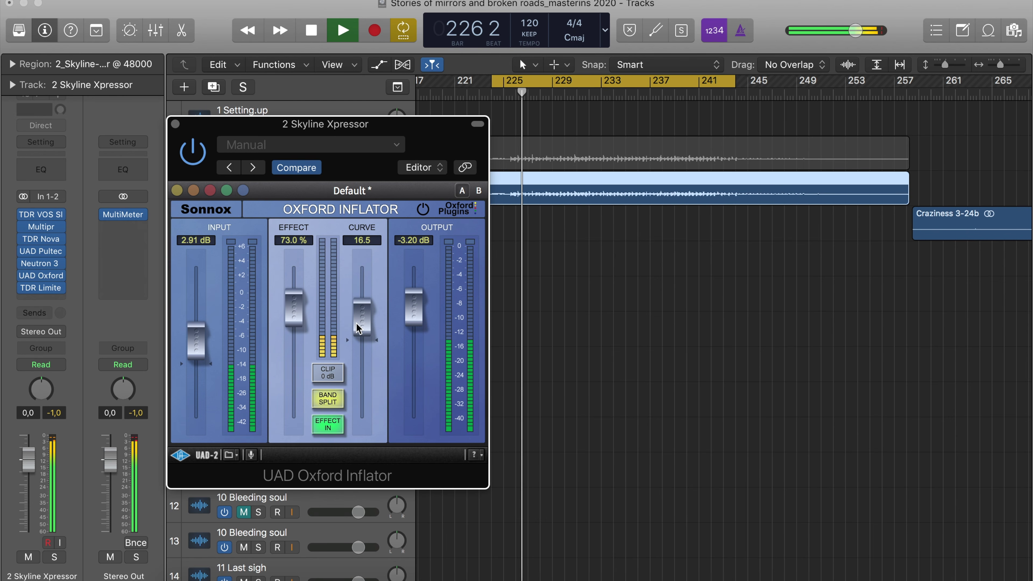
pyautogui.moveTo(295, 306); pyautogui.dragTo(292, 260)
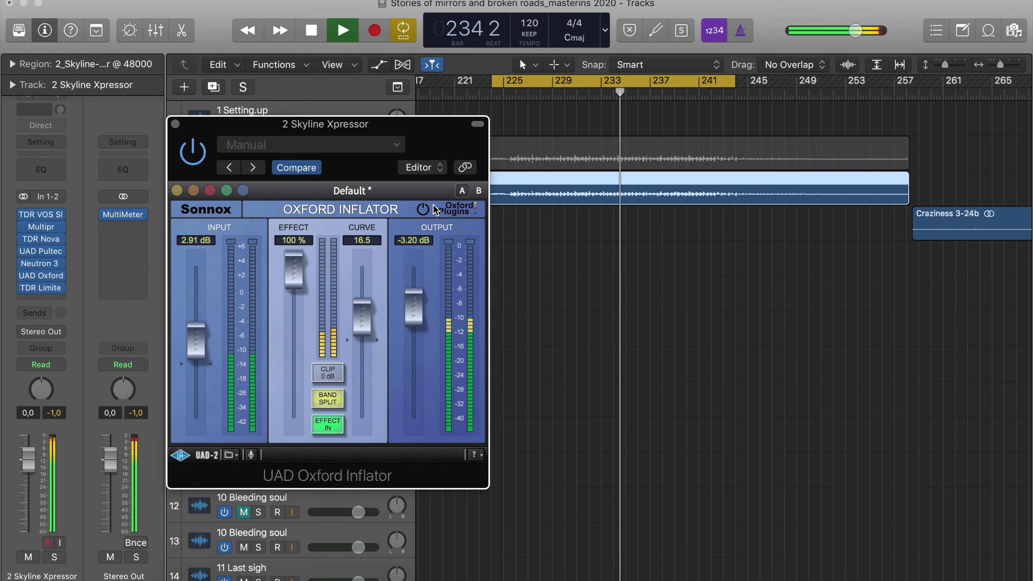
pyautogui.click(425, 208)
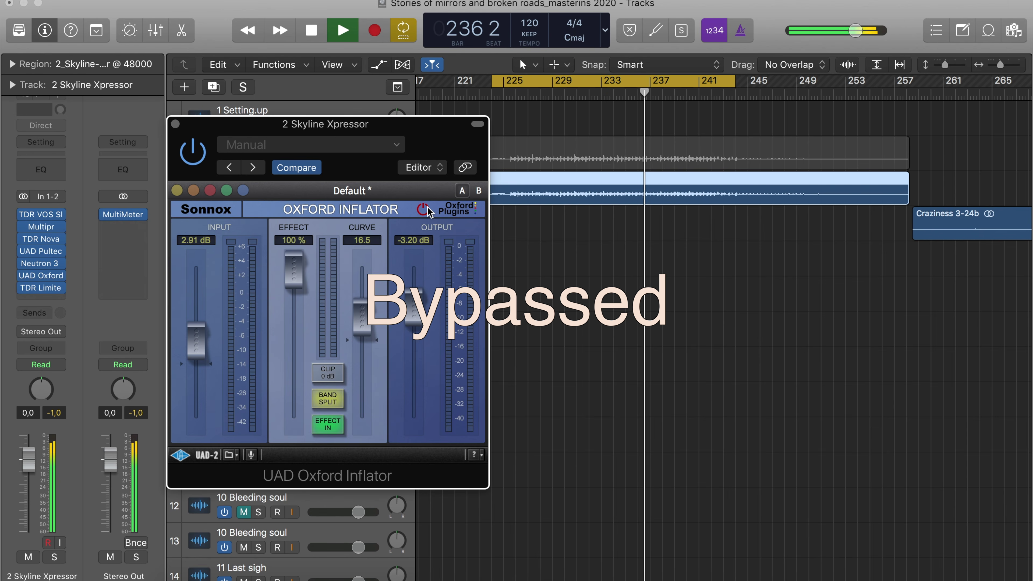
pyautogui.click(426, 207)
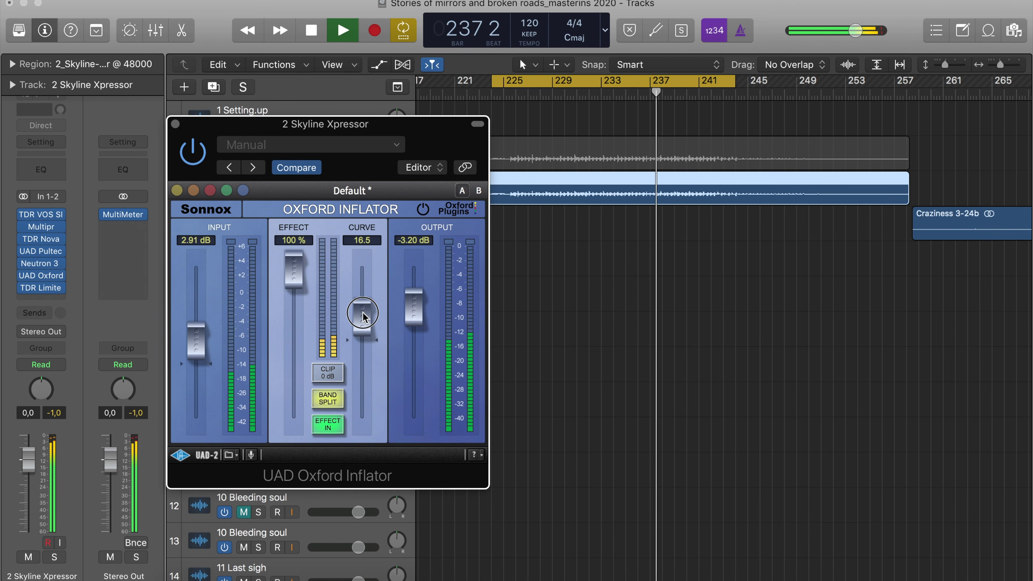
# - Set the Inflator's Effect to 74.9 % and its Curve to 13.1, and stop playback
pyautogui.moveTo(363, 317)
pyautogui.mouseDown()
pyautogui.moveTo(360, 266)
pyautogui.moveTo(363, 307)
pyautogui.mouseUp()
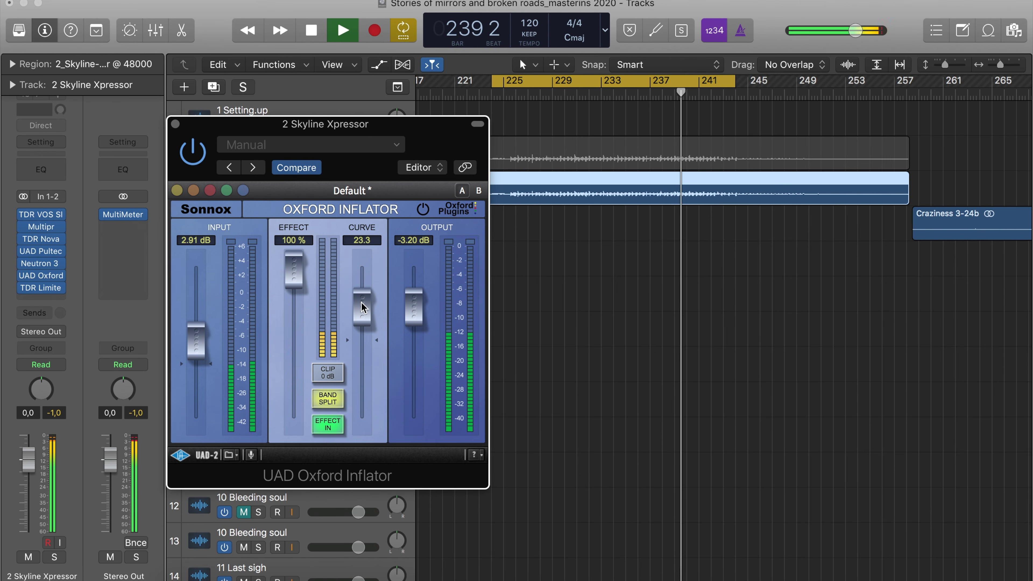
pyautogui.moveTo(290, 279); pyautogui.dragTo(288, 320)
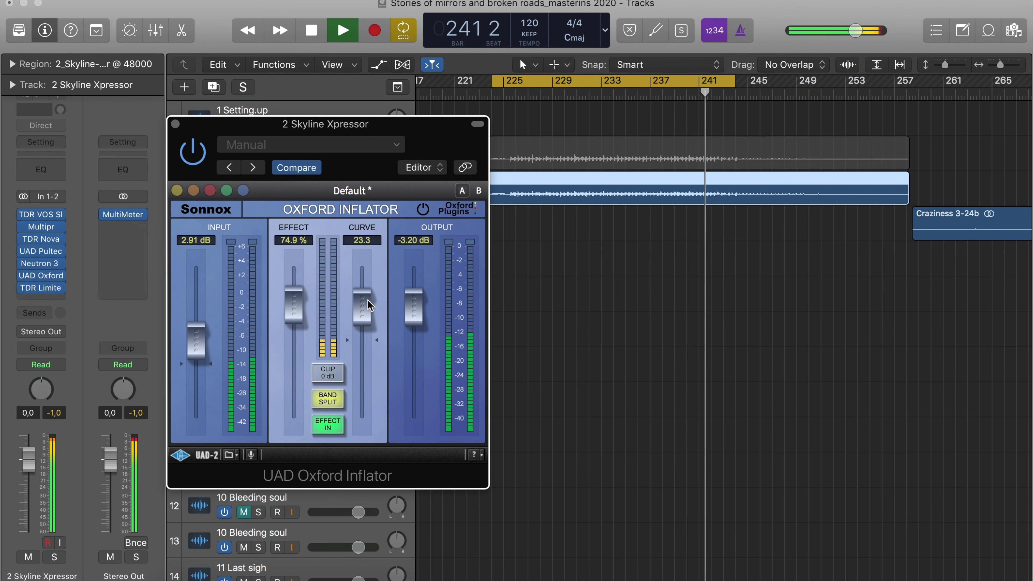
pyautogui.moveTo(369, 306); pyautogui.dragTo(367, 321)
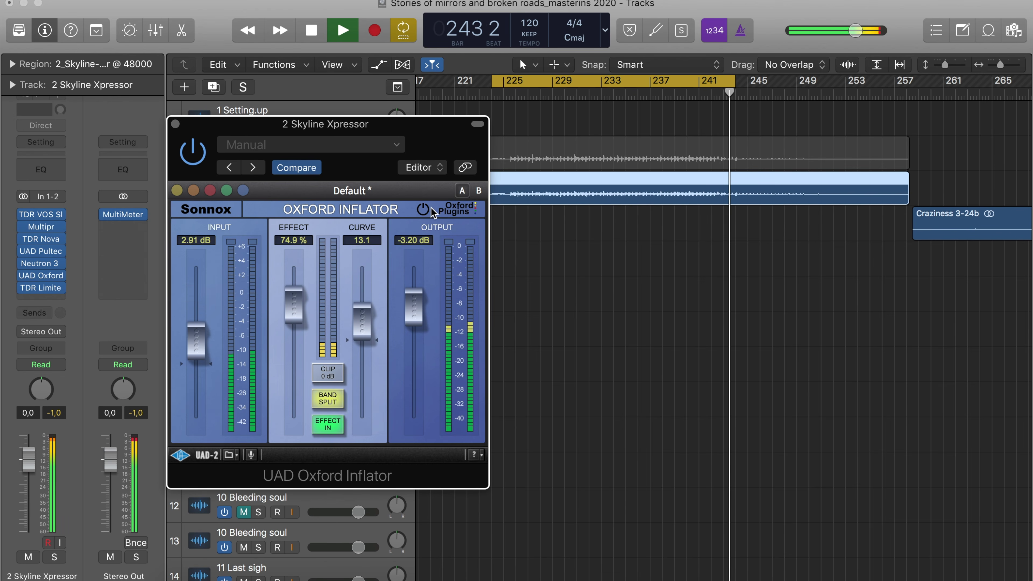
pyautogui.press('space')
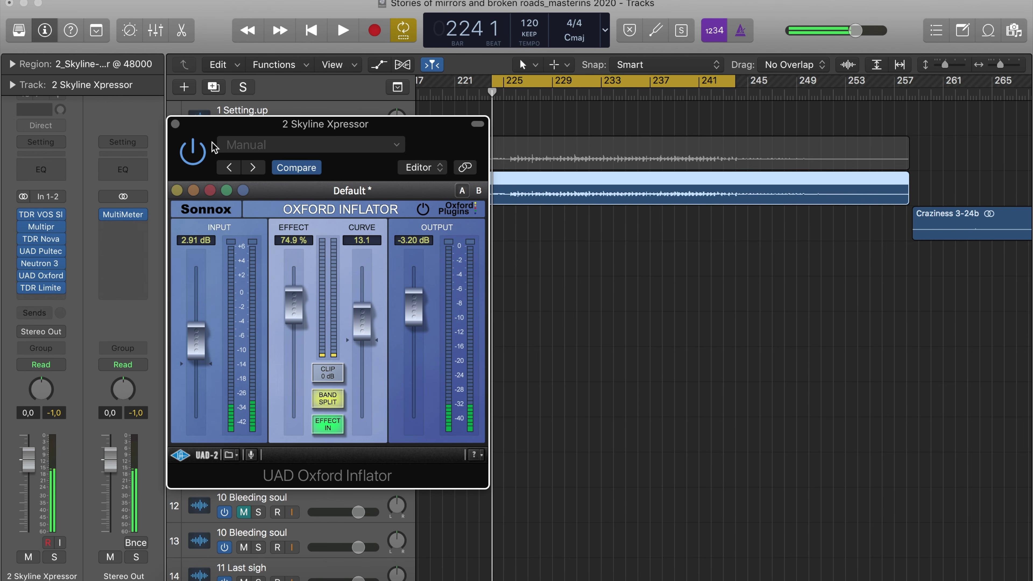